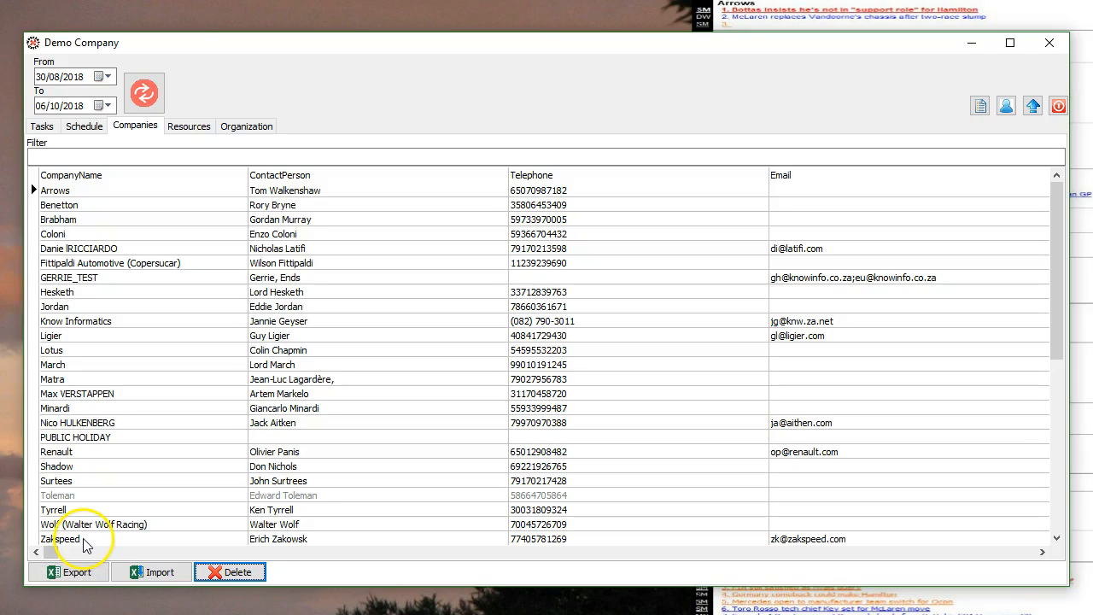
Step: Start a new company row named Sauber and enter its contact person's name
left_click(84, 541)
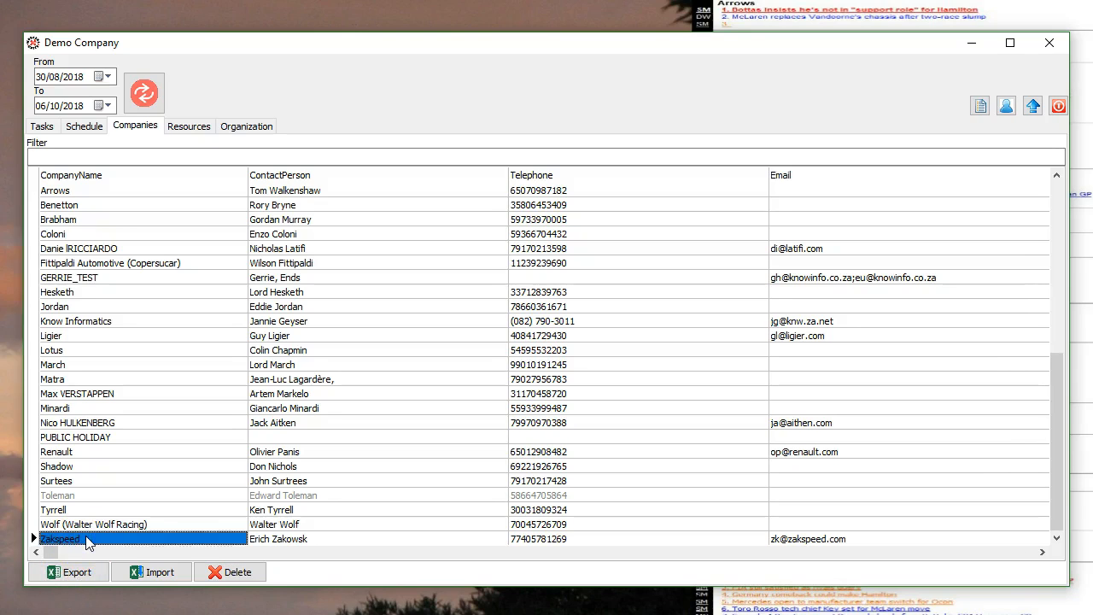
key("Down")
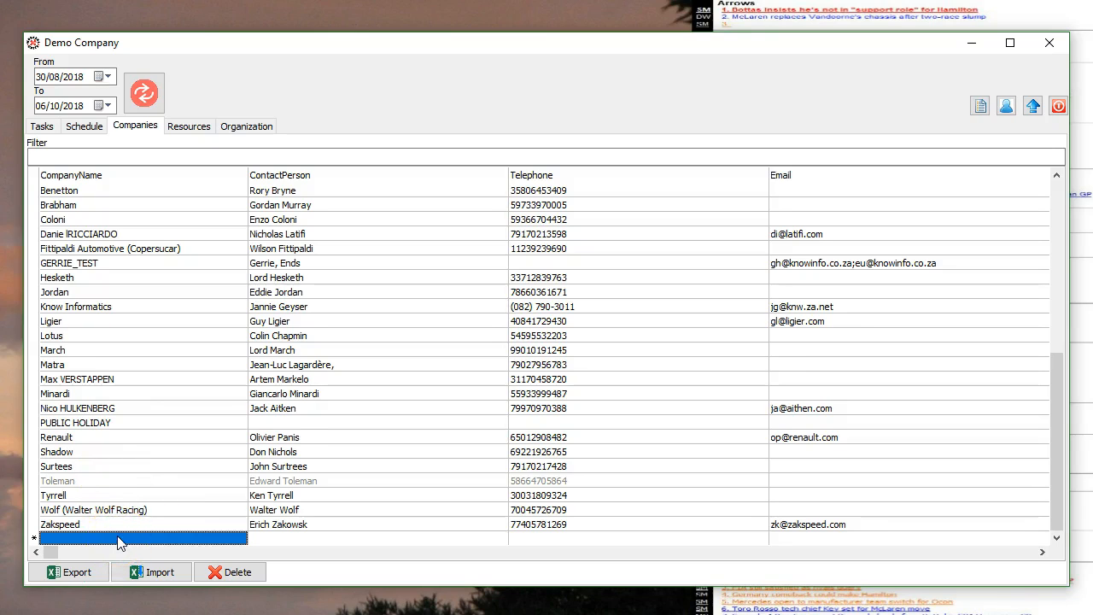
type("Sauber")
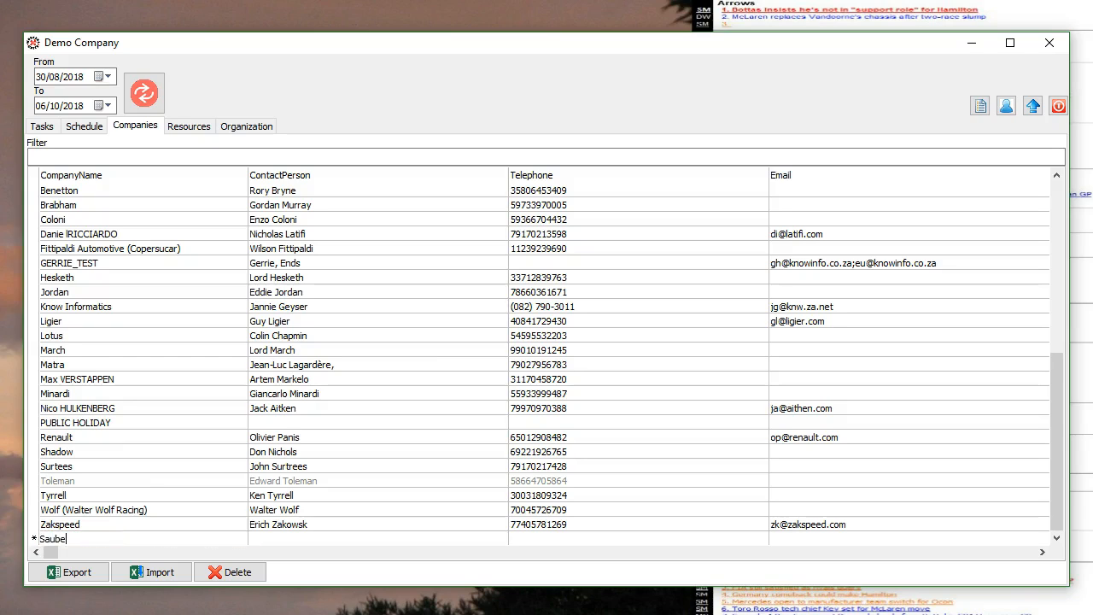
left_click(267, 538)
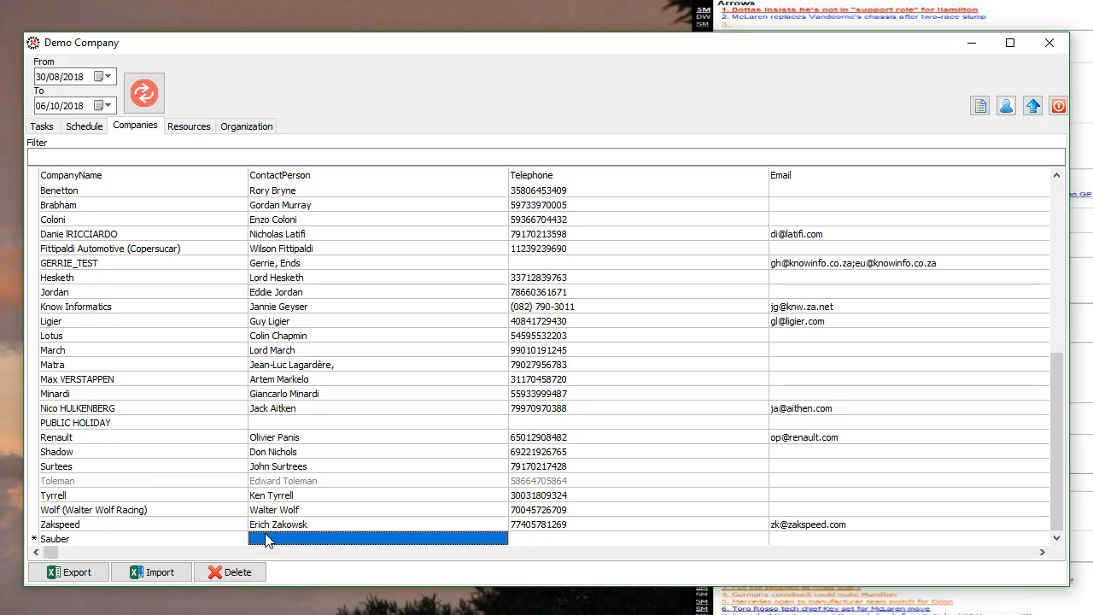
type("Jean ")
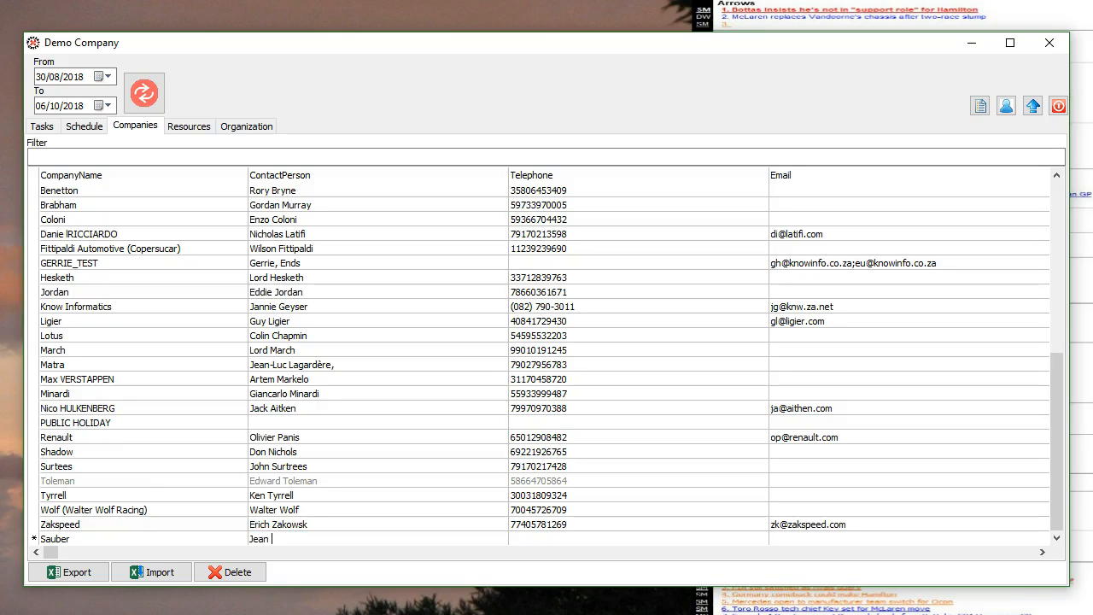
type("Alesi")
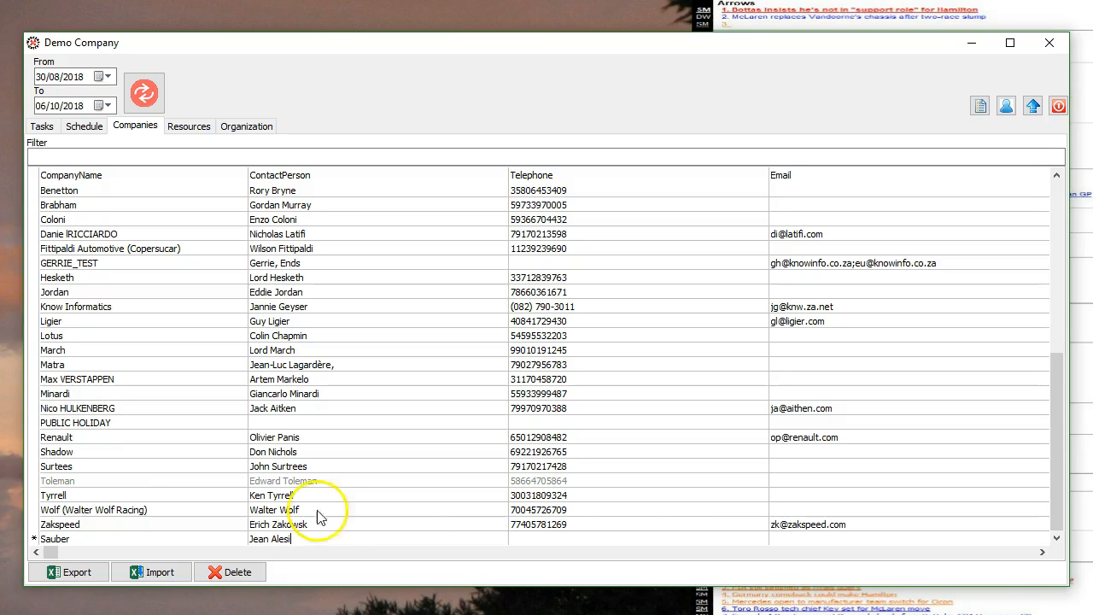
Step: Enter the Sauber contact's e-mail address in the new row's Email field
left_click(792, 539)
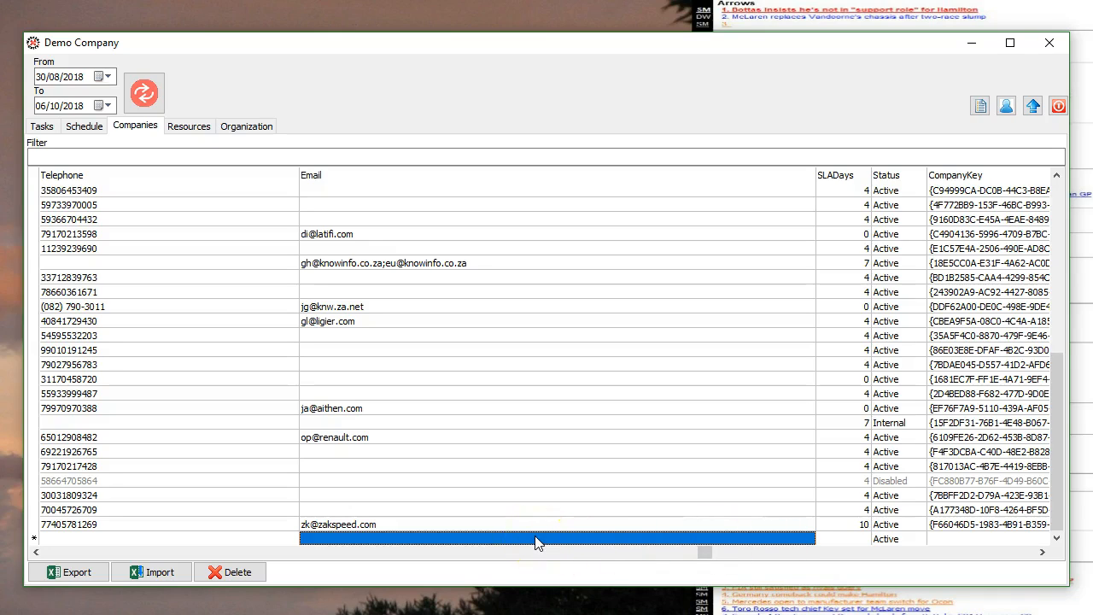
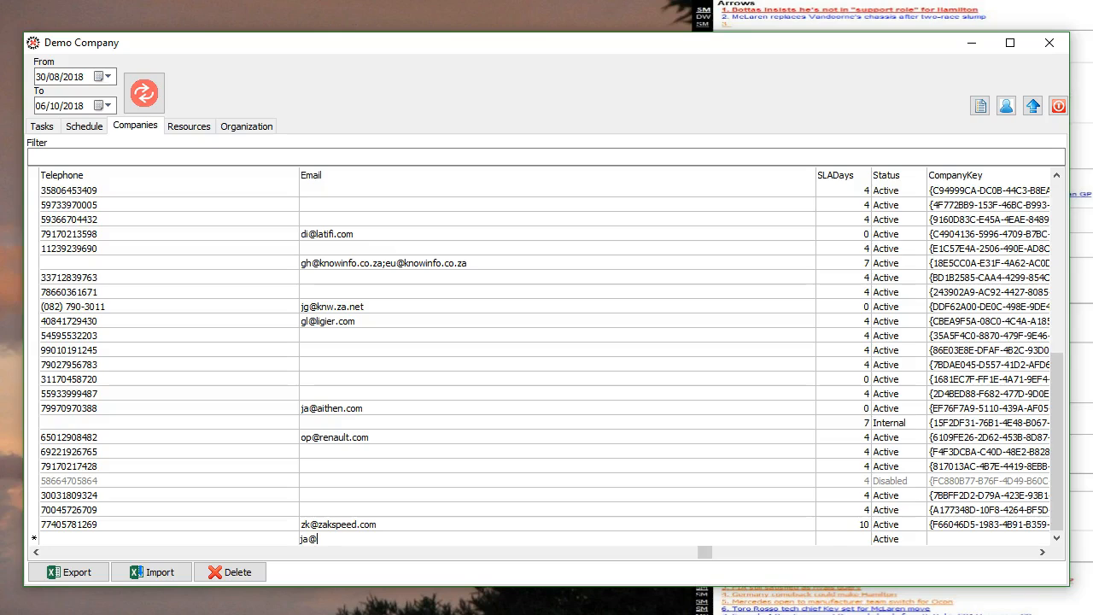
left_click(854, 539)
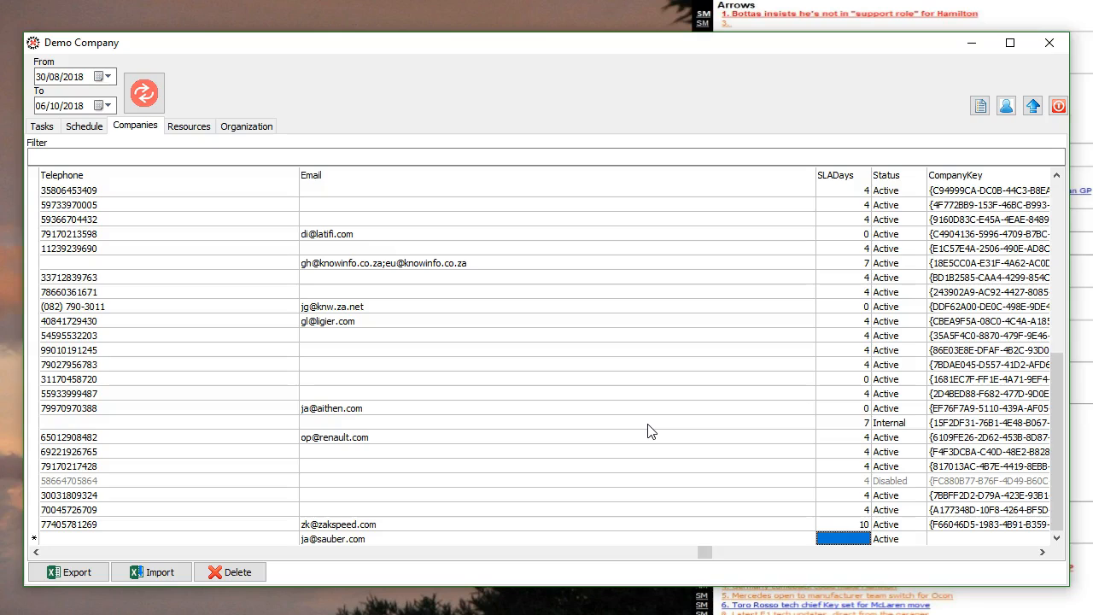
Step: Set the Sauber row's SLADays to 4 and choose Active as its Status
type("4")
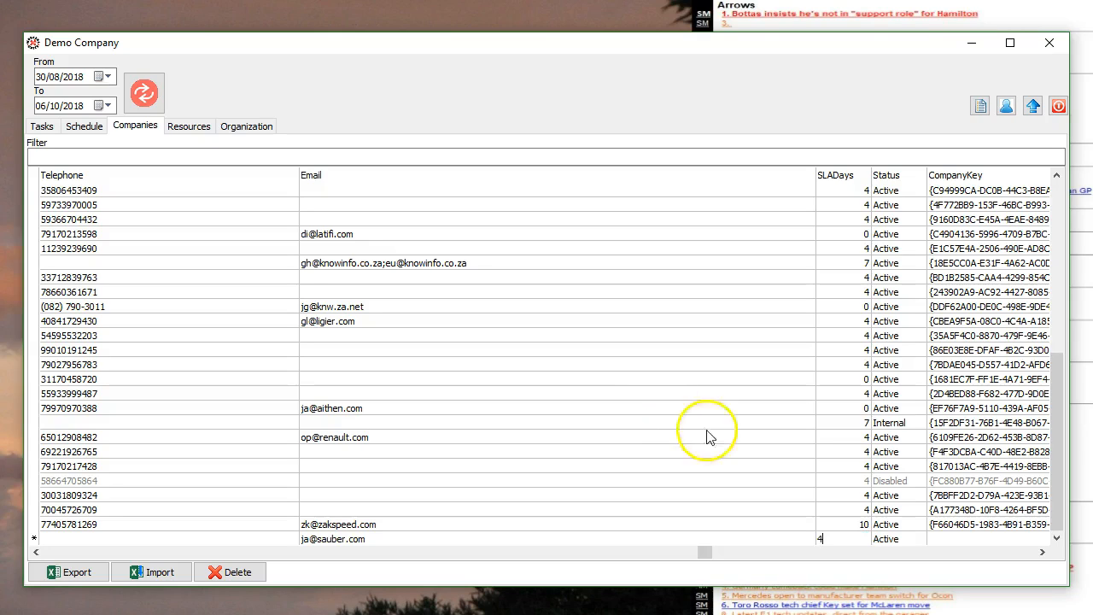
left_click(897, 542)
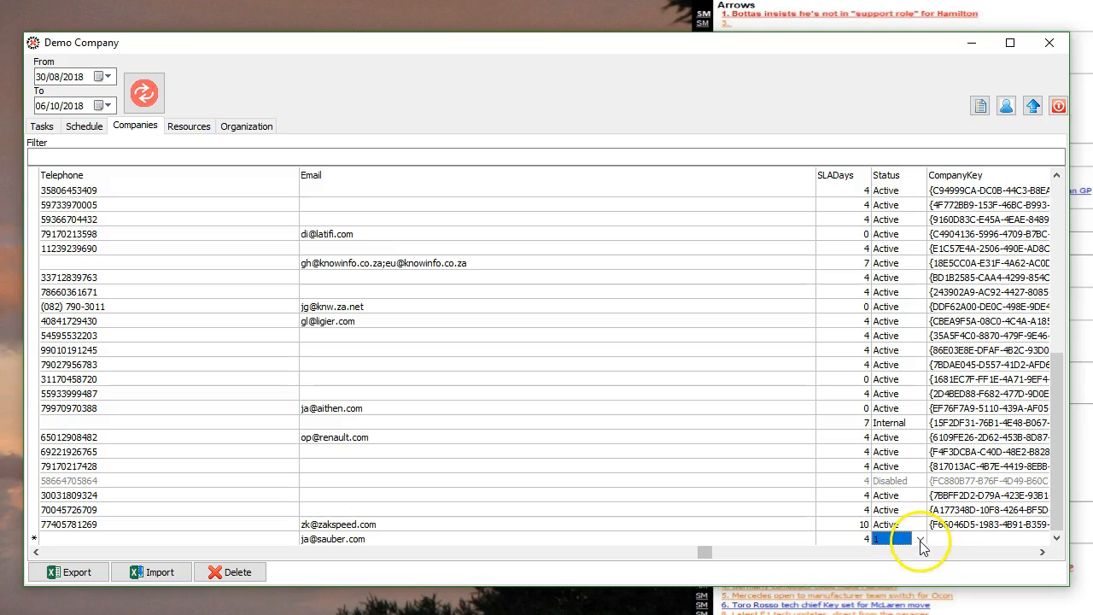
left_click(919, 539)
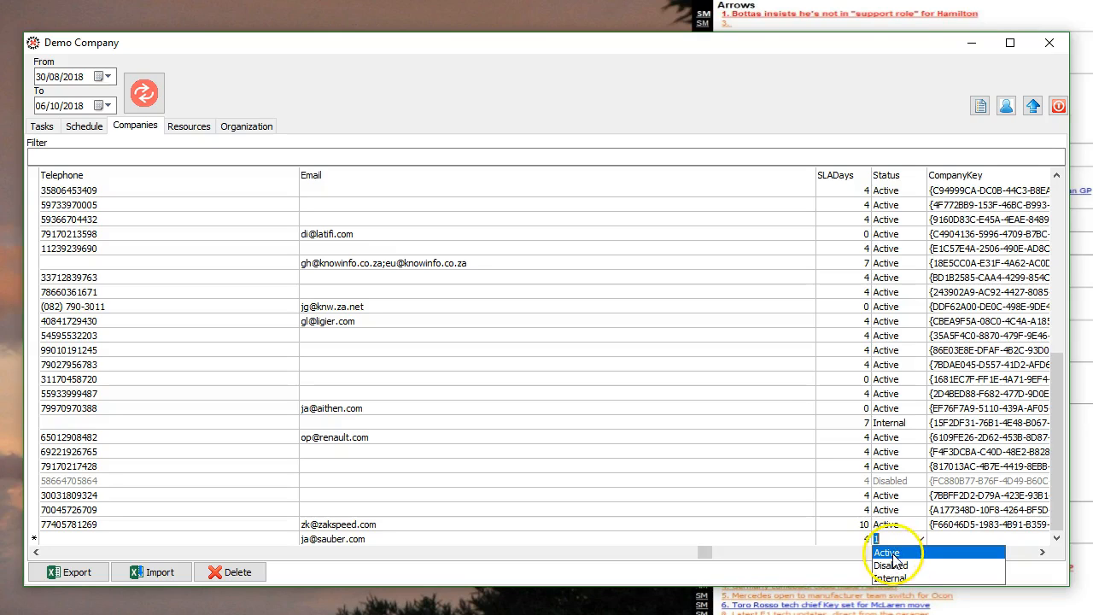
left_click(895, 554)
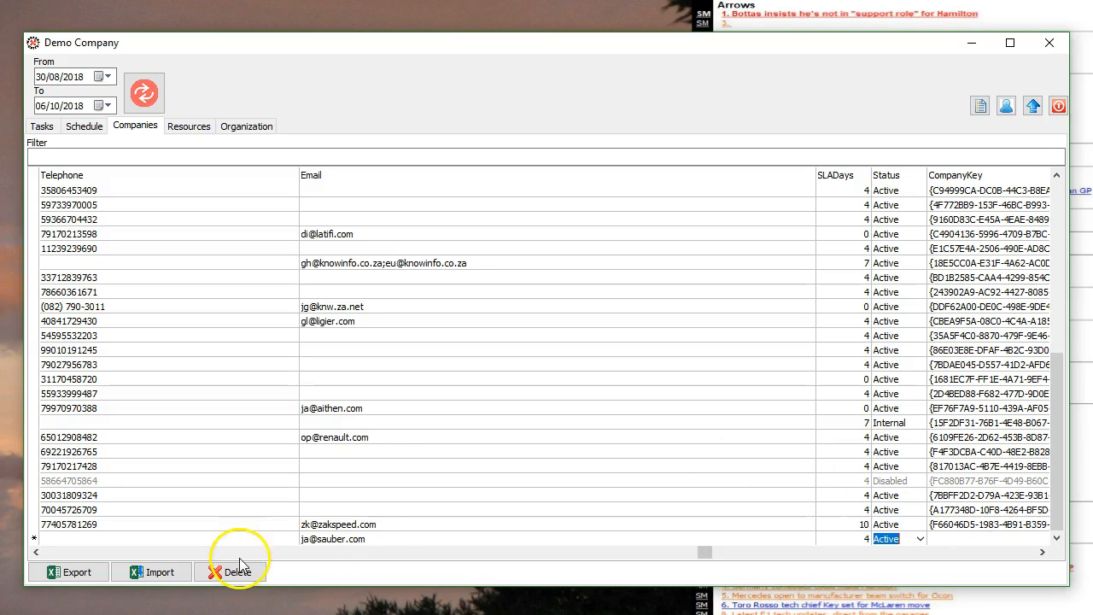
Step: Commit the Sauber row so it saves after Zakspeed, then move back up to it
left_click(419, 539)
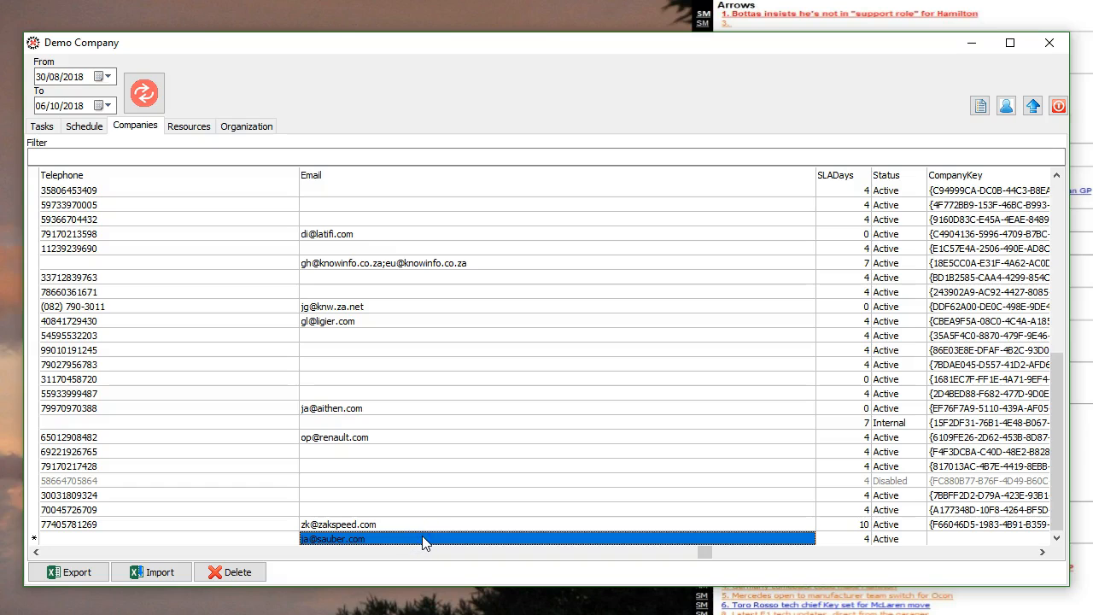
key("Return")
key("Home")
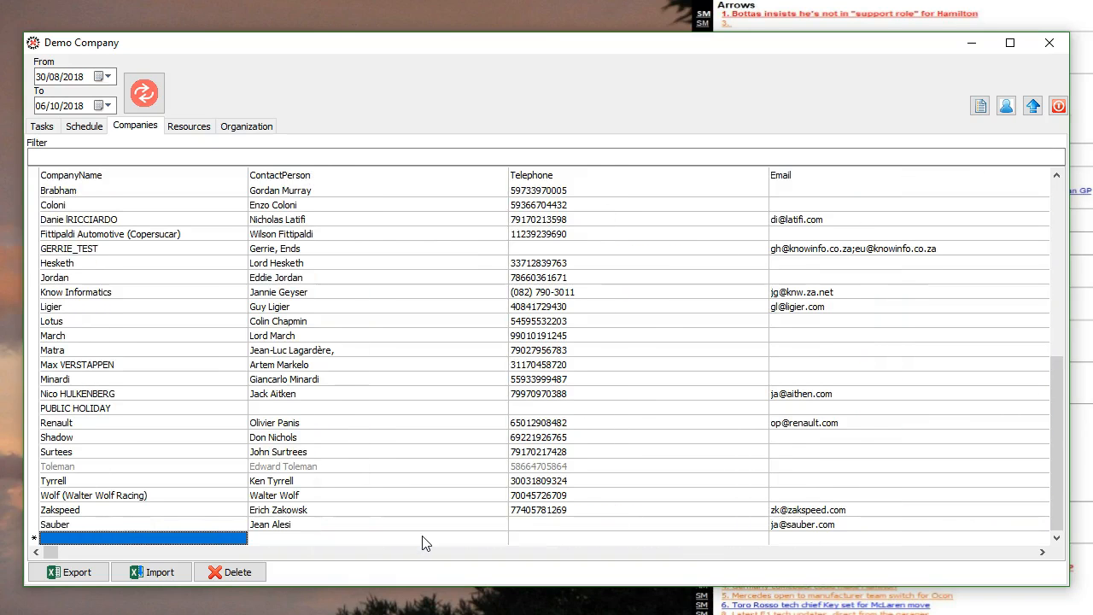
key("Up")
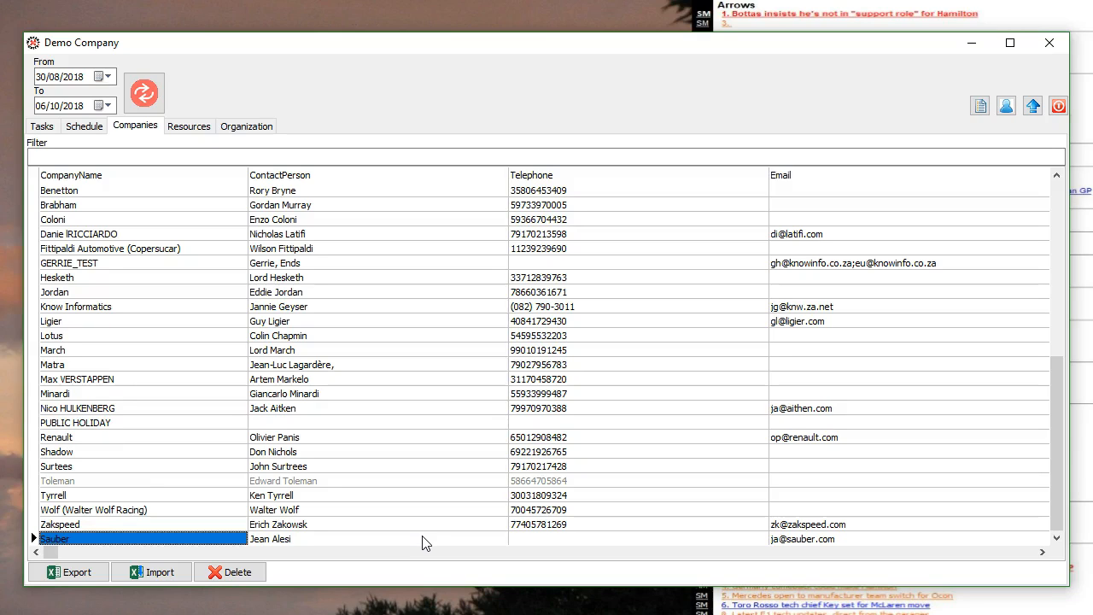
left_click(99, 572)
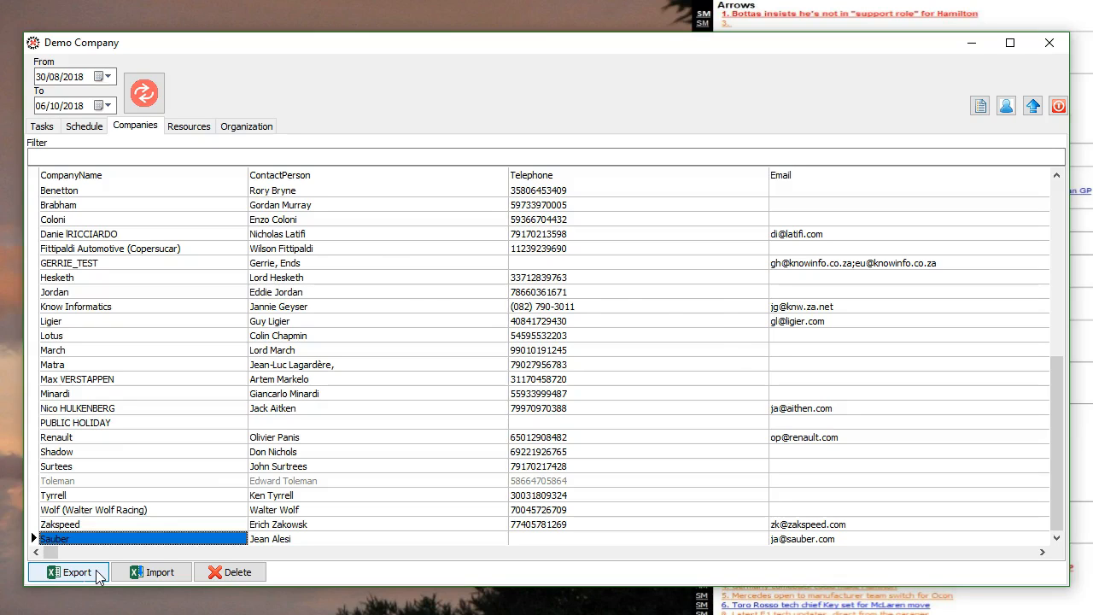
Step: Export the 26 company records to a new Excel workbook, confirming the export
left_click(97, 578)
left_click(405, 452)
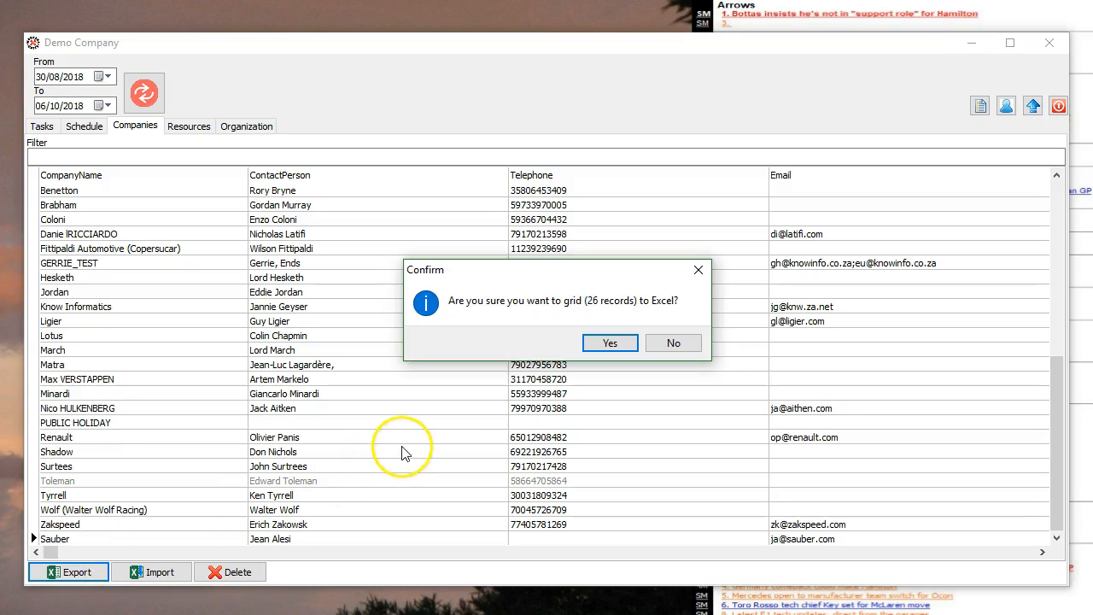
left_click(618, 347)
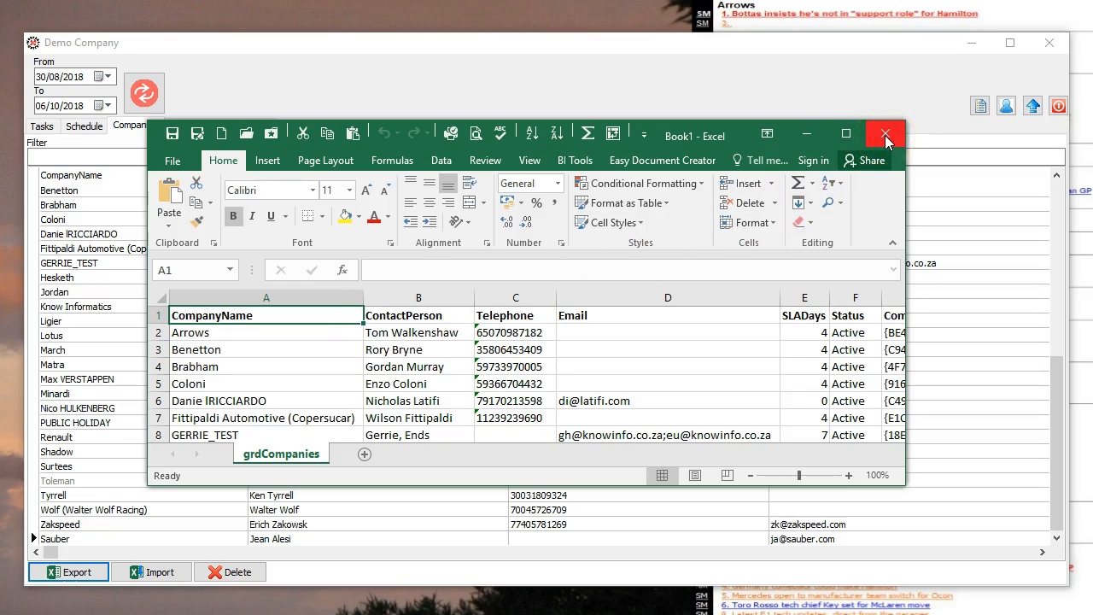
Step: Close Excel and load Werk Demo Import.xlsx as the file to import
left_click(807, 133)
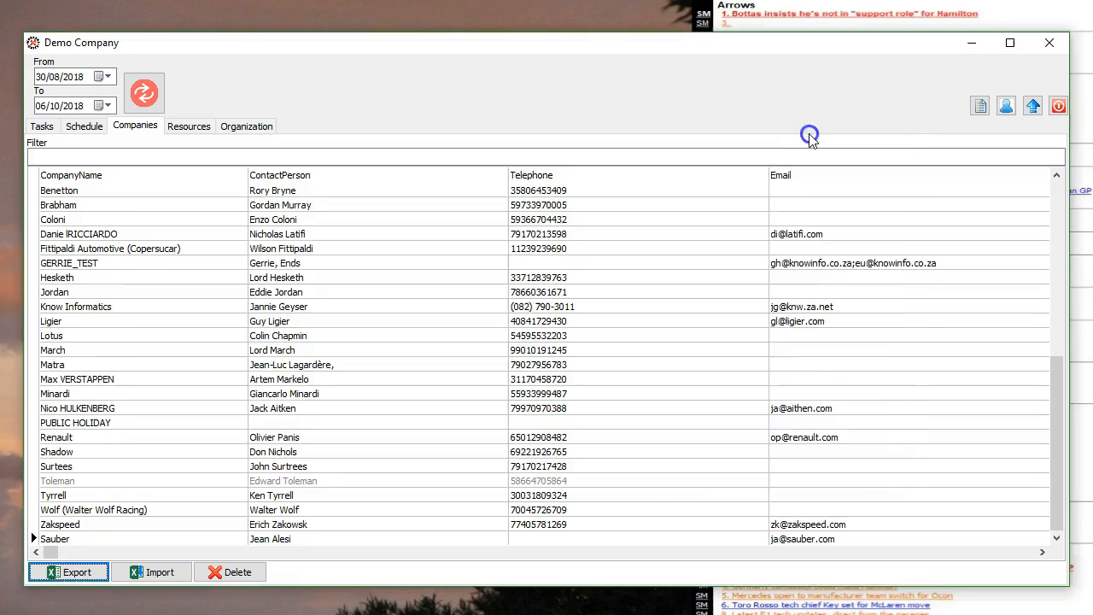
left_click(162, 572)
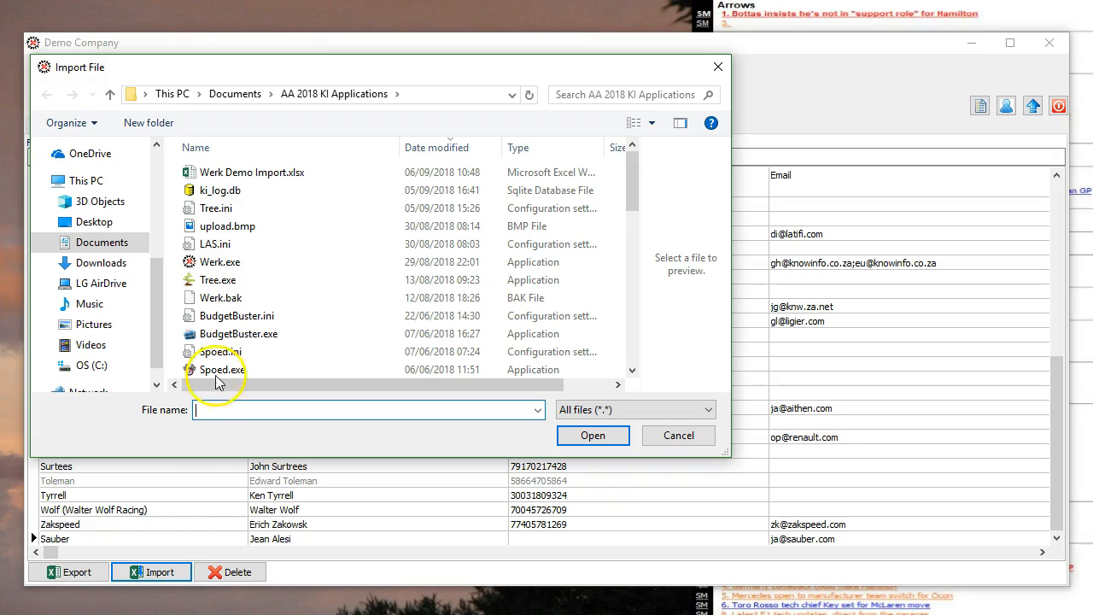
left_click(229, 176)
left_click(583, 435)
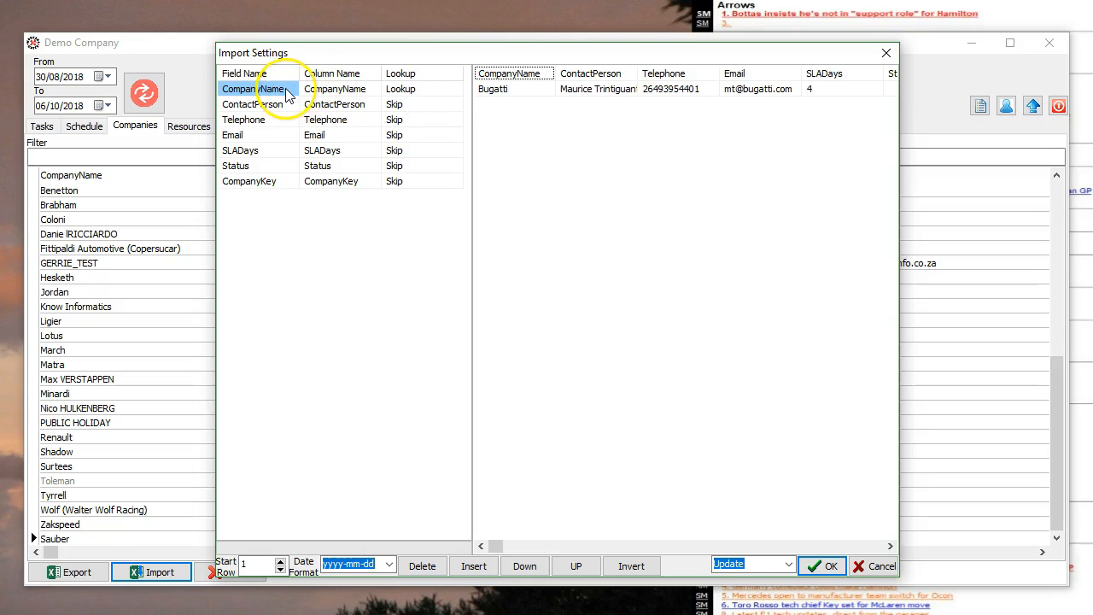
Step: Map ContactPerson, Telephone, Email and SLADays to Import, with mode Insert and update
left_click(419, 108)
left_click(418, 108)
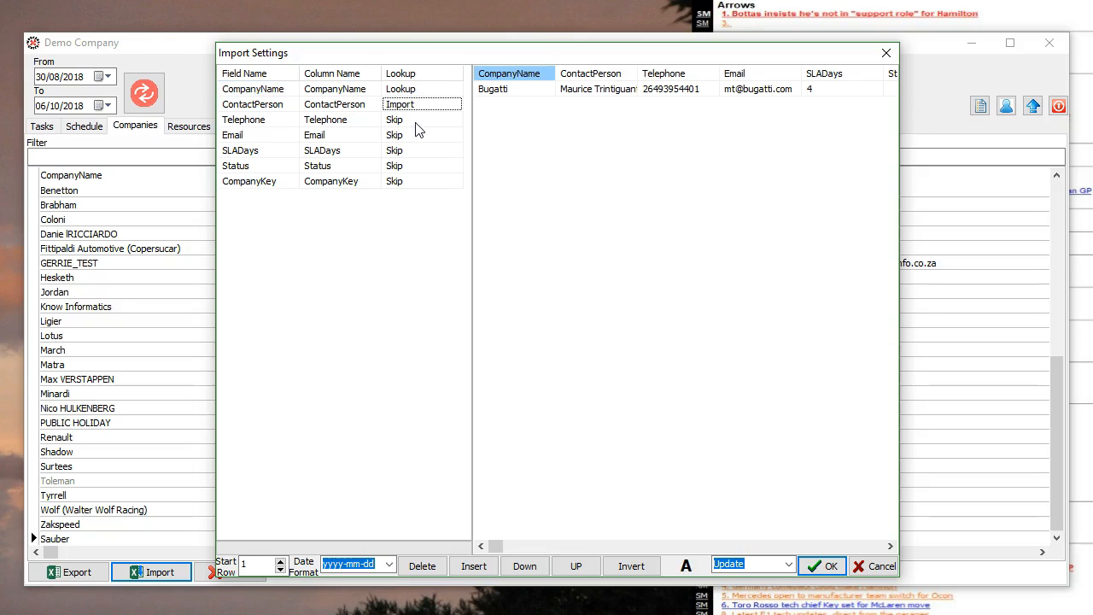
left_click(417, 120)
left_click(417, 121)
left_click(416, 138)
left_click(416, 138)
left_click(413, 153)
left_click(414, 153)
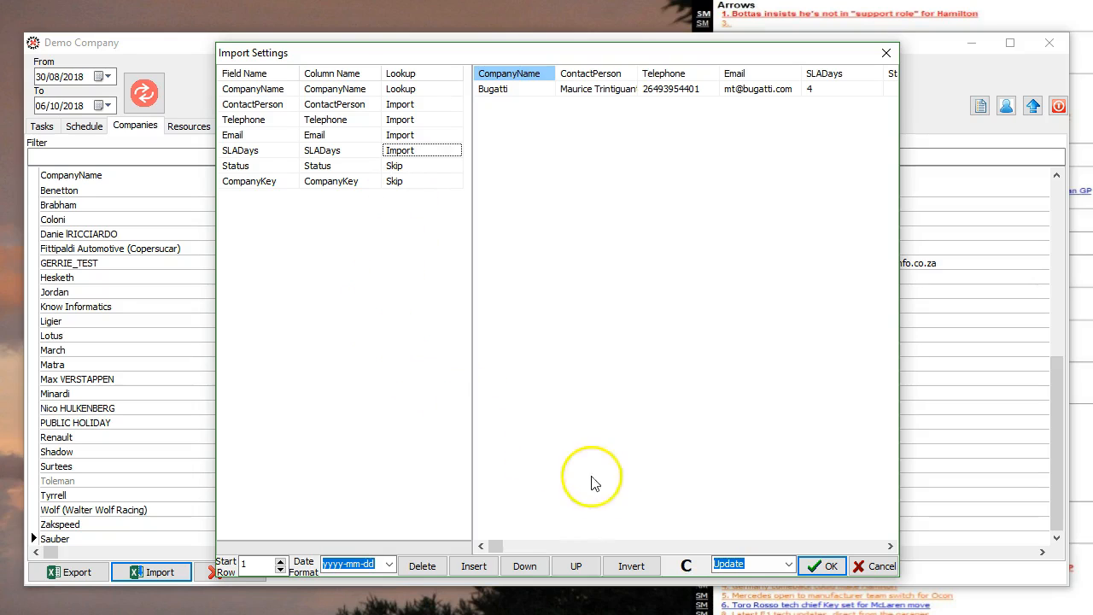
left_click(789, 565)
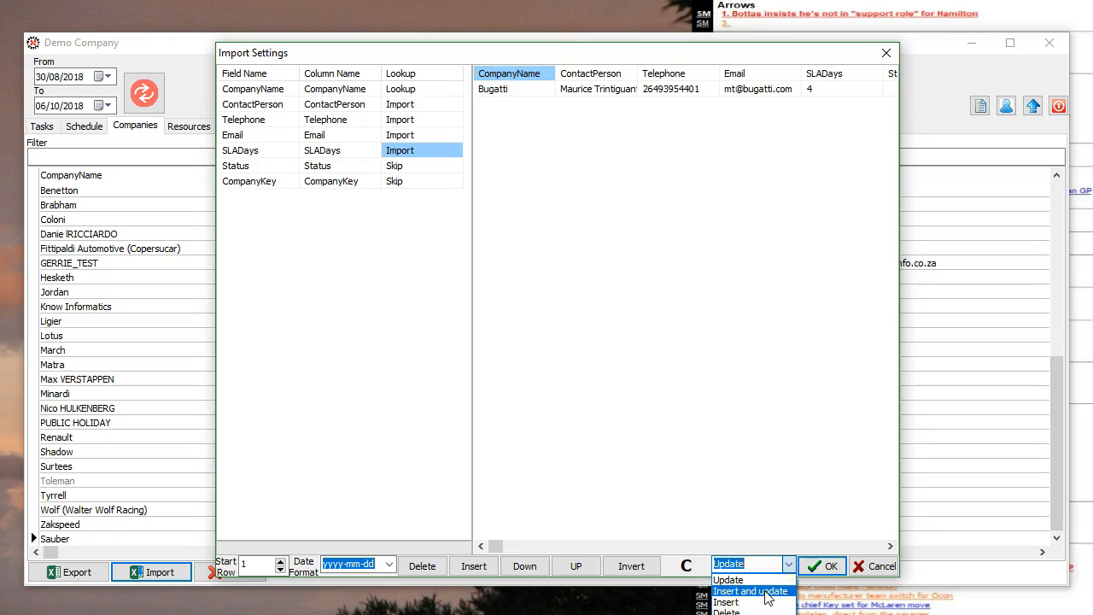
left_click(768, 598)
left_click(827, 567)
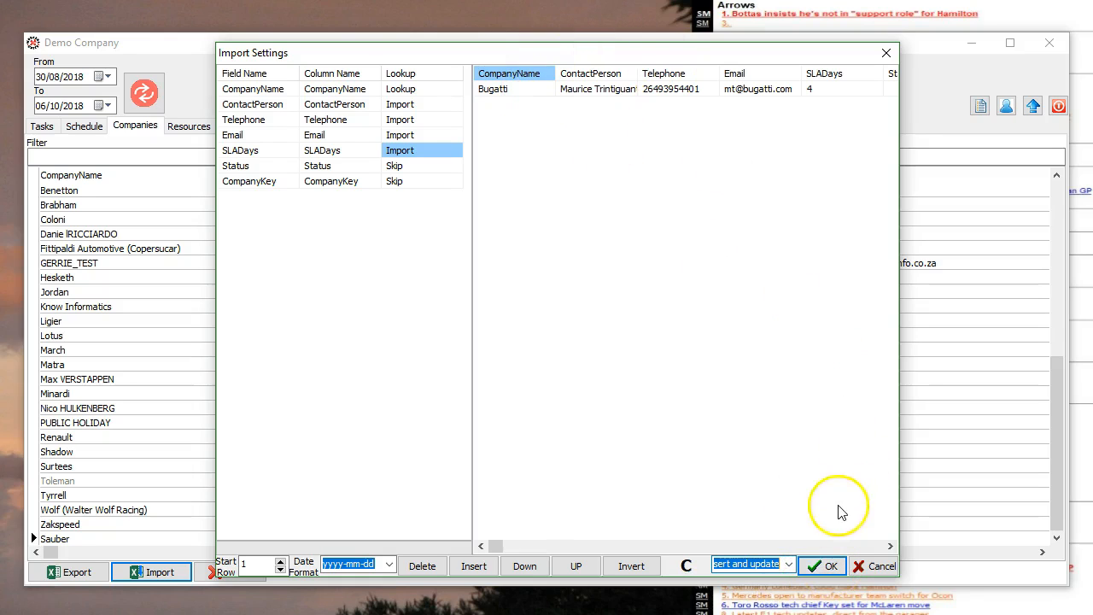
Step: Run the import and acknowledge the completion message reporting 1 record inserted
left_click(828, 566)
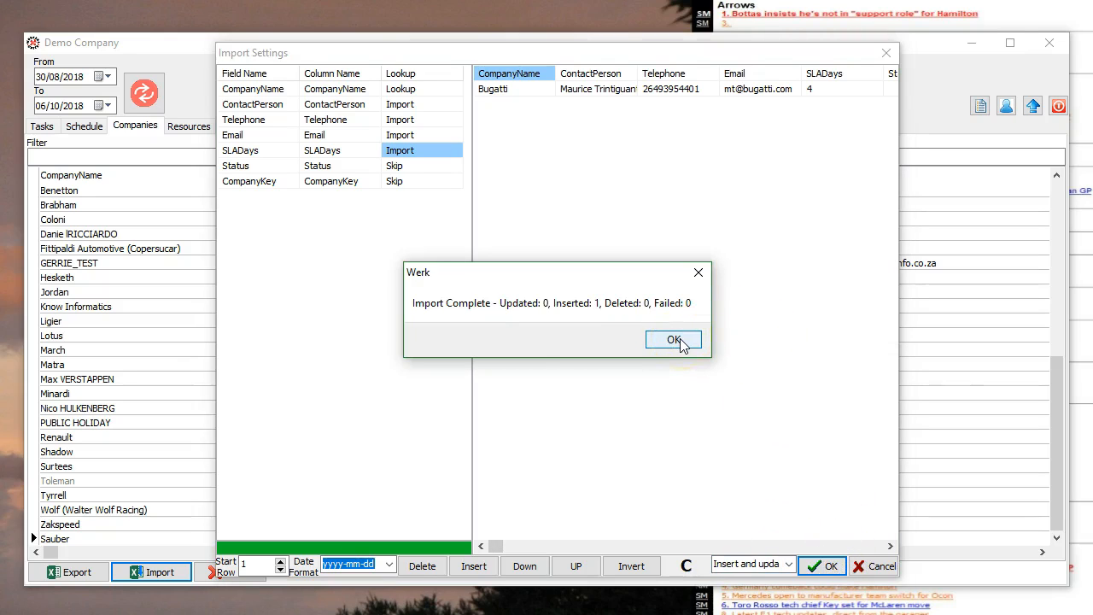
left_click(674, 340)
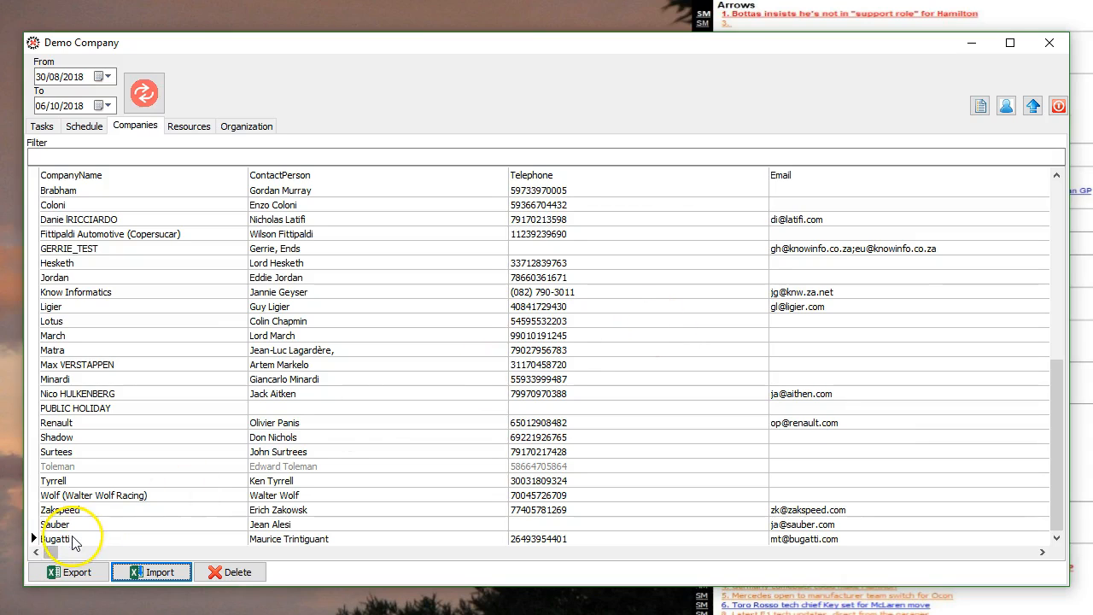